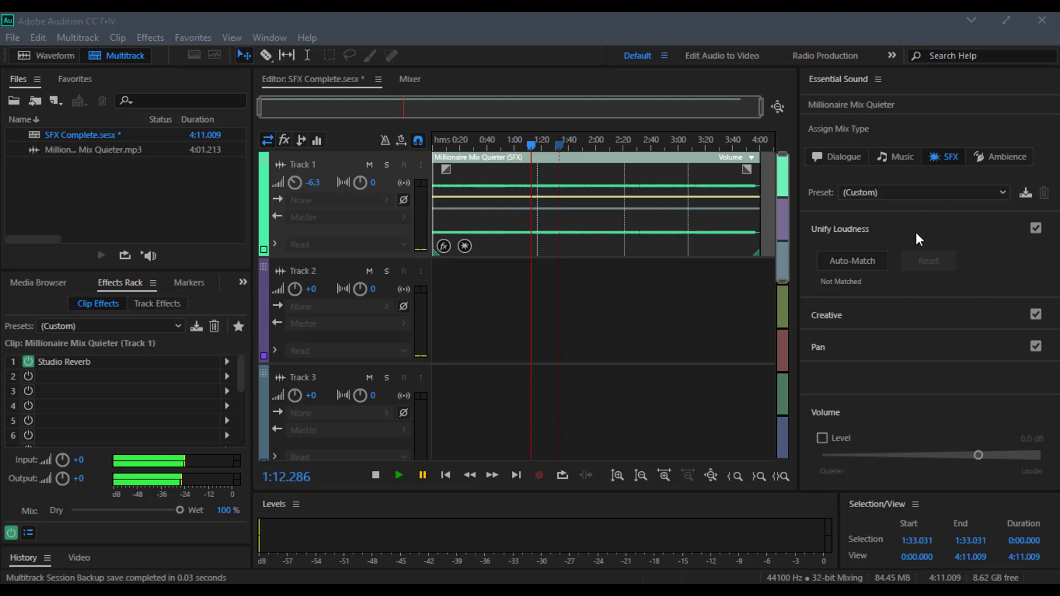
- Play a short stretch of the Track 1 clip to hear its loudness before matching
click(950, 230)
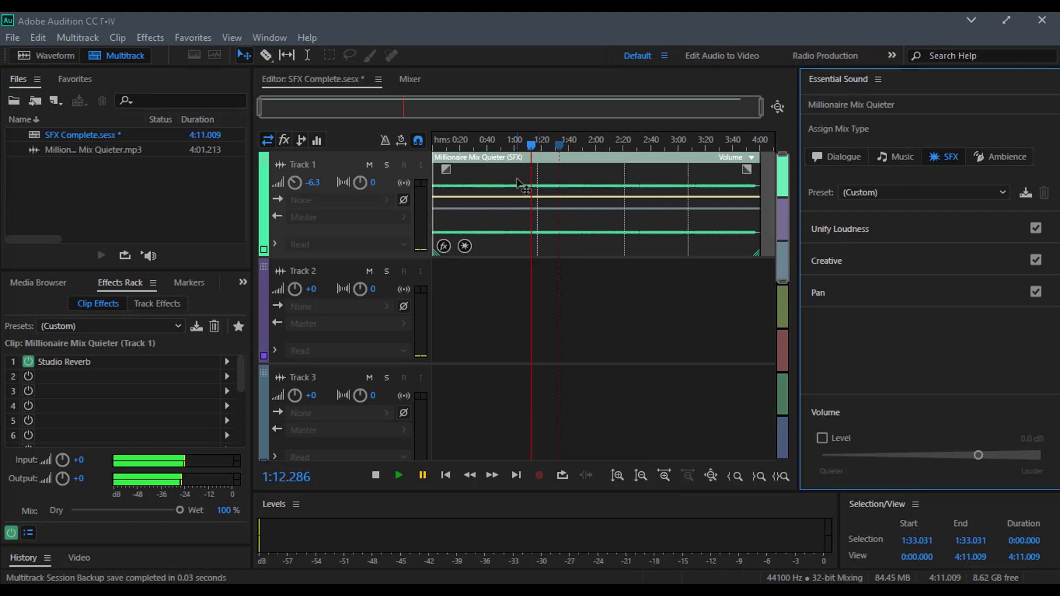
click(400, 478)
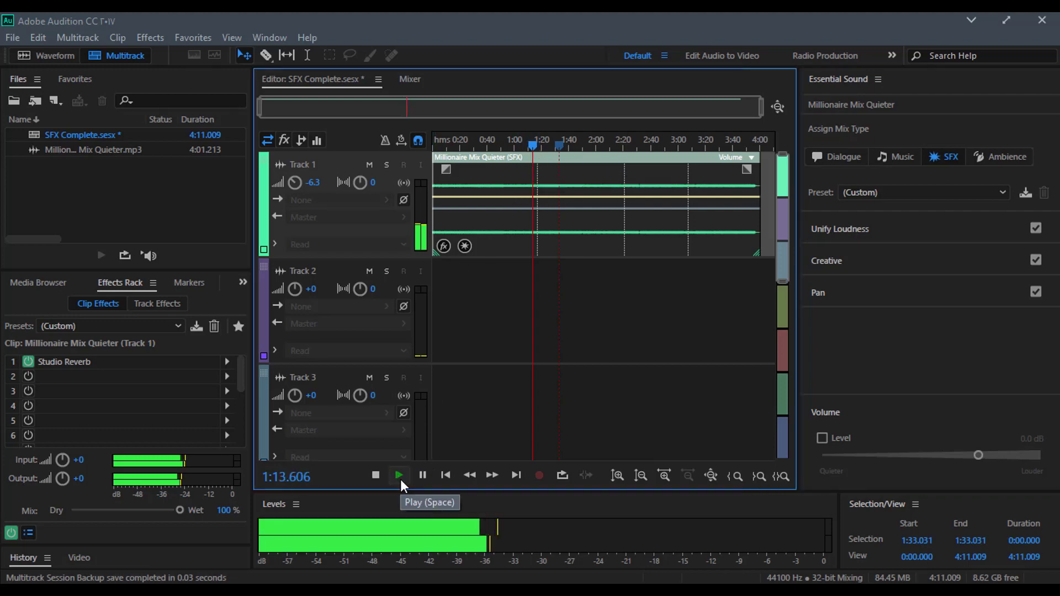
click(423, 476)
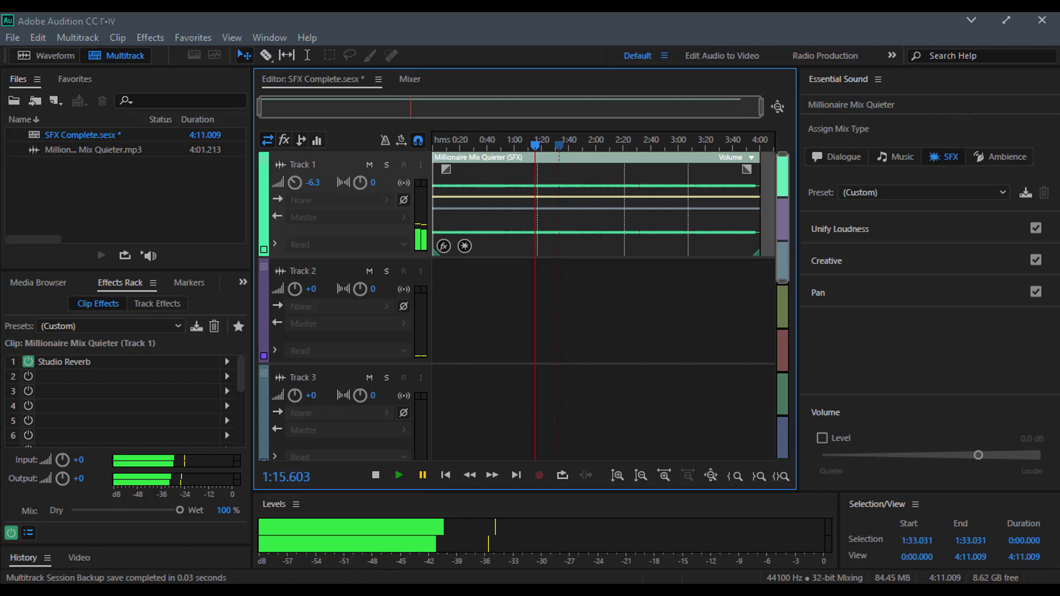
click(366, 590)
click(354, 463)
- Auto-match the clip's loudness in the Unify Loudness settings and play a short stretch to hear the change
click(874, 227)
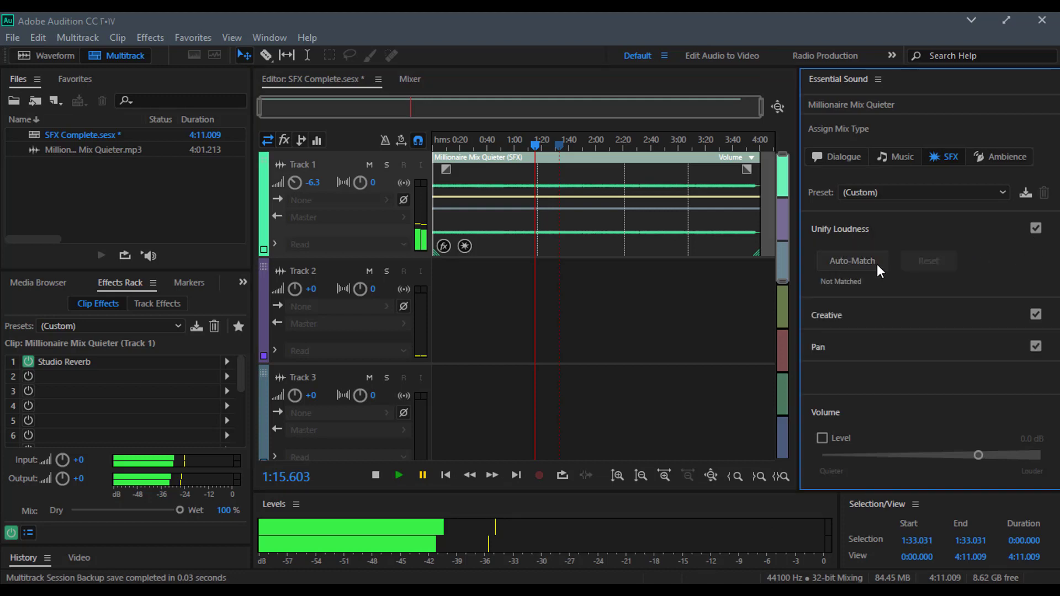
click(847, 263)
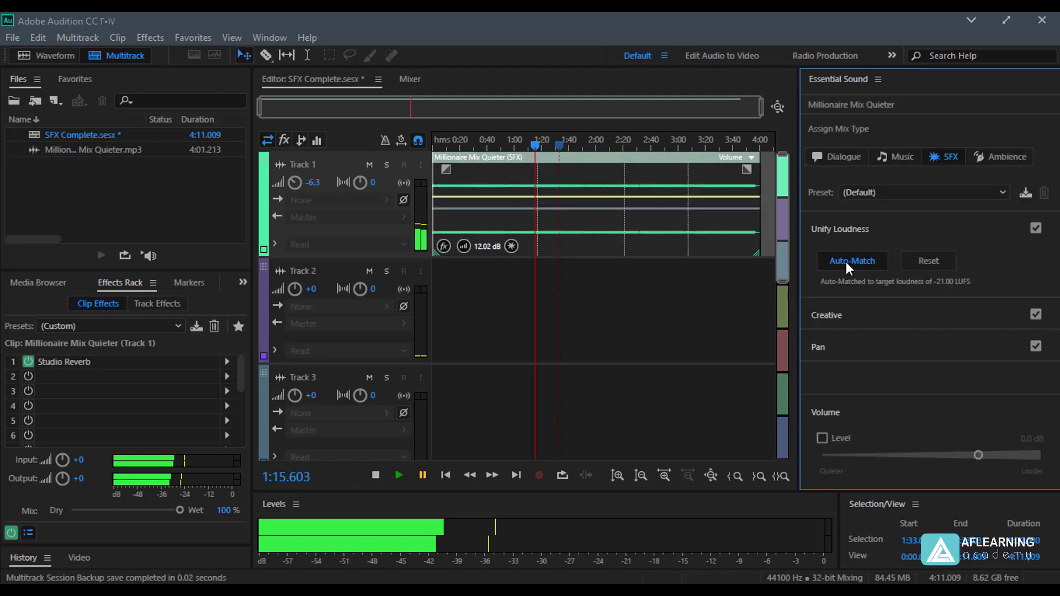
click(397, 475)
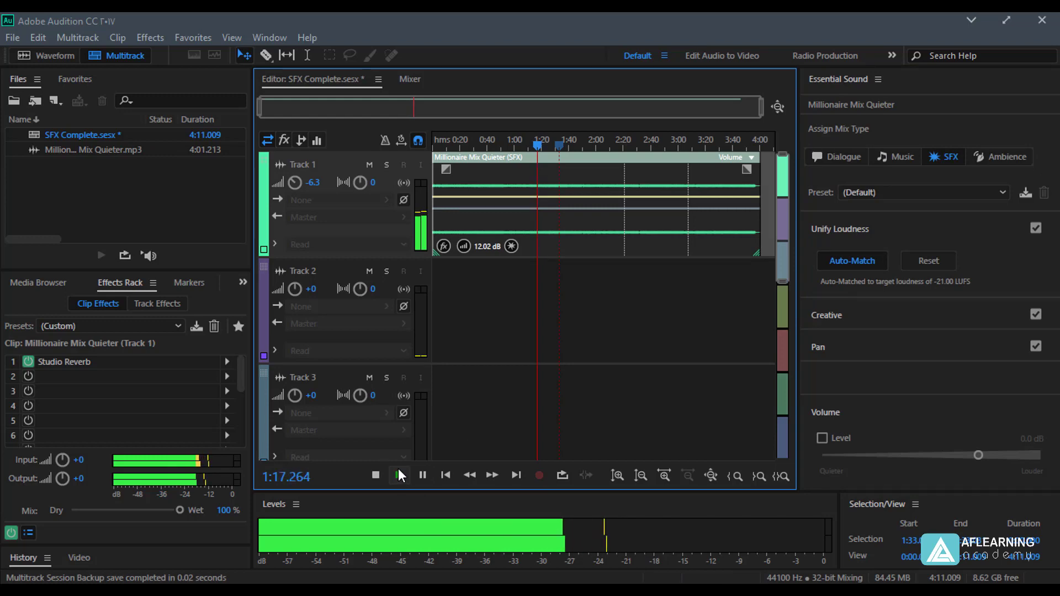
click(423, 474)
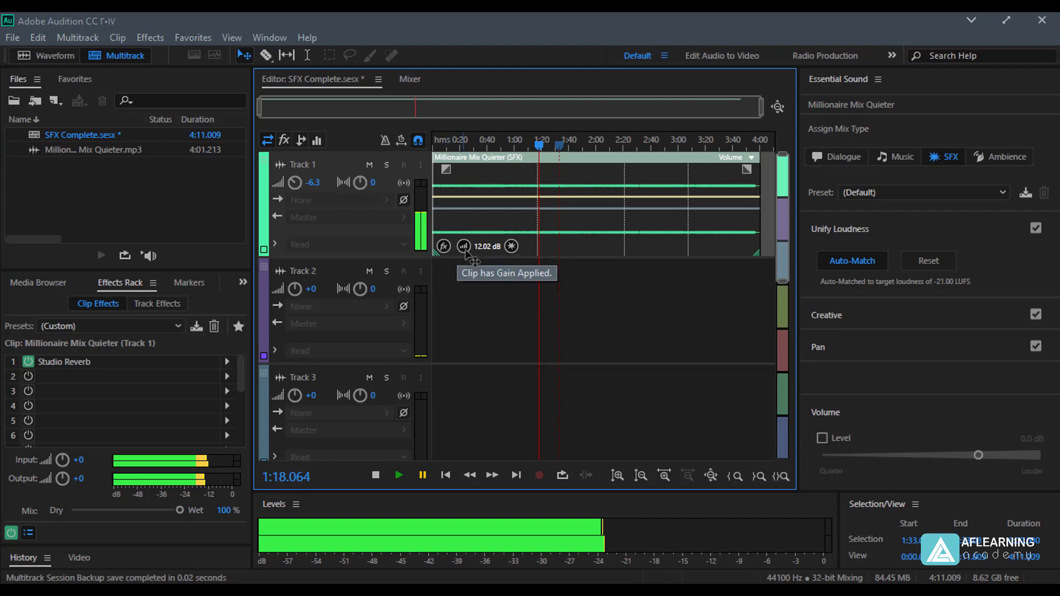
click(848, 241)
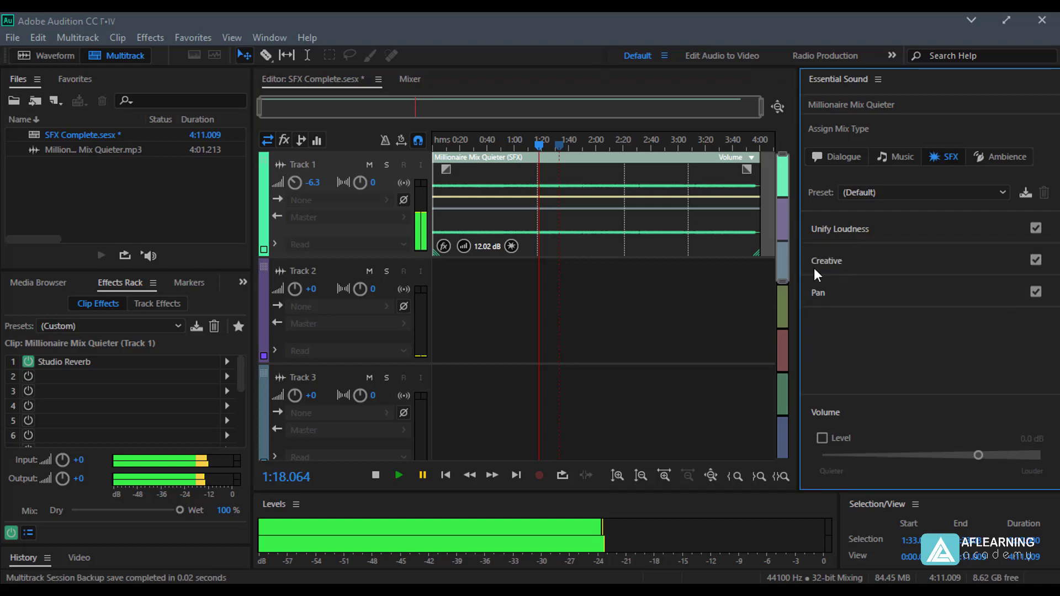
- Switch the clip's Creative reverb off and on again, and set the Light Reverb amount to 3.7
click(862, 263)
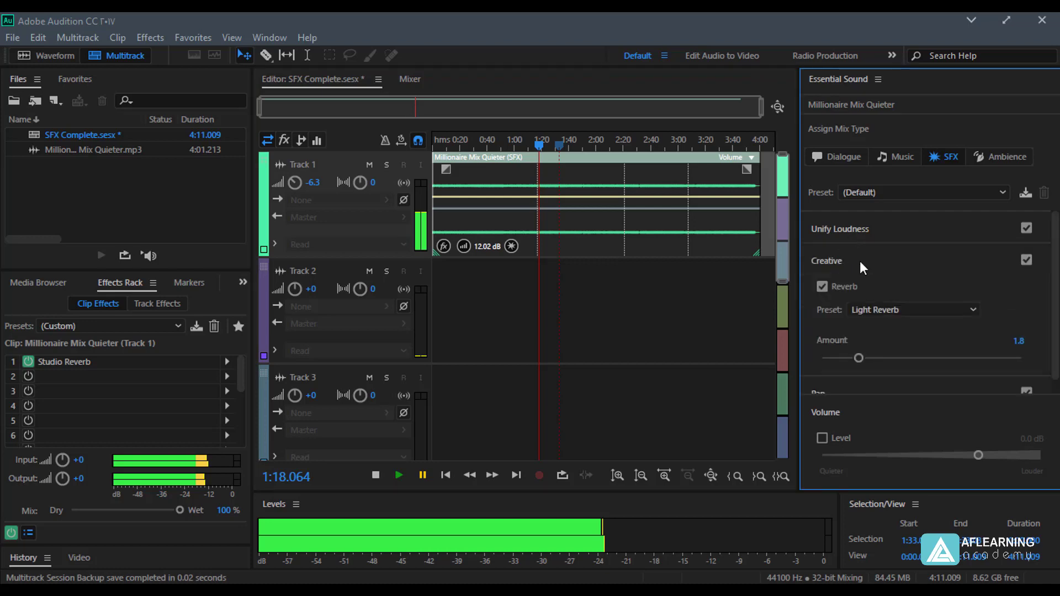
click(826, 283)
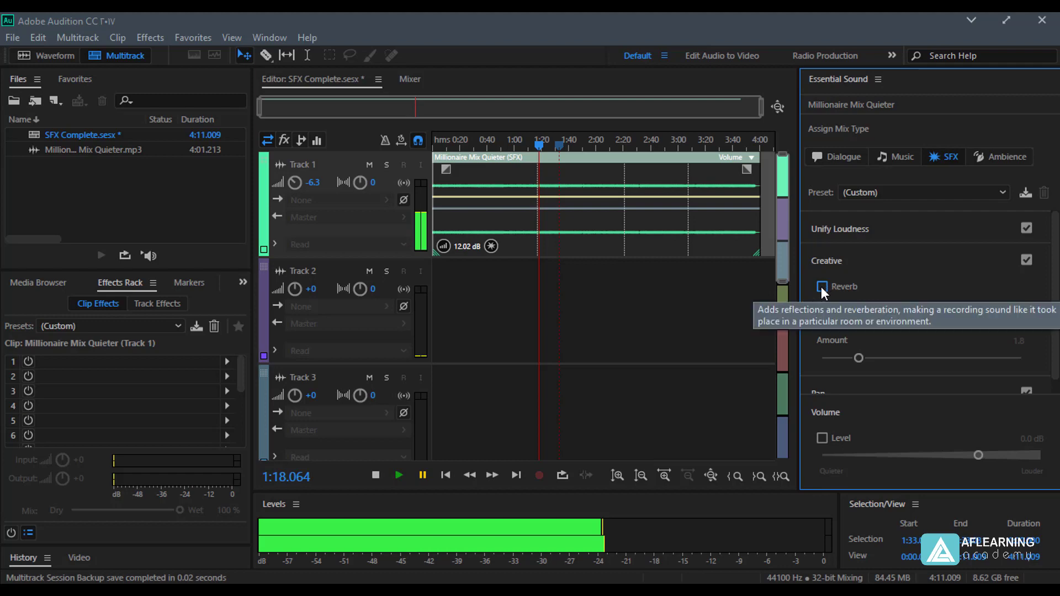
click(821, 287)
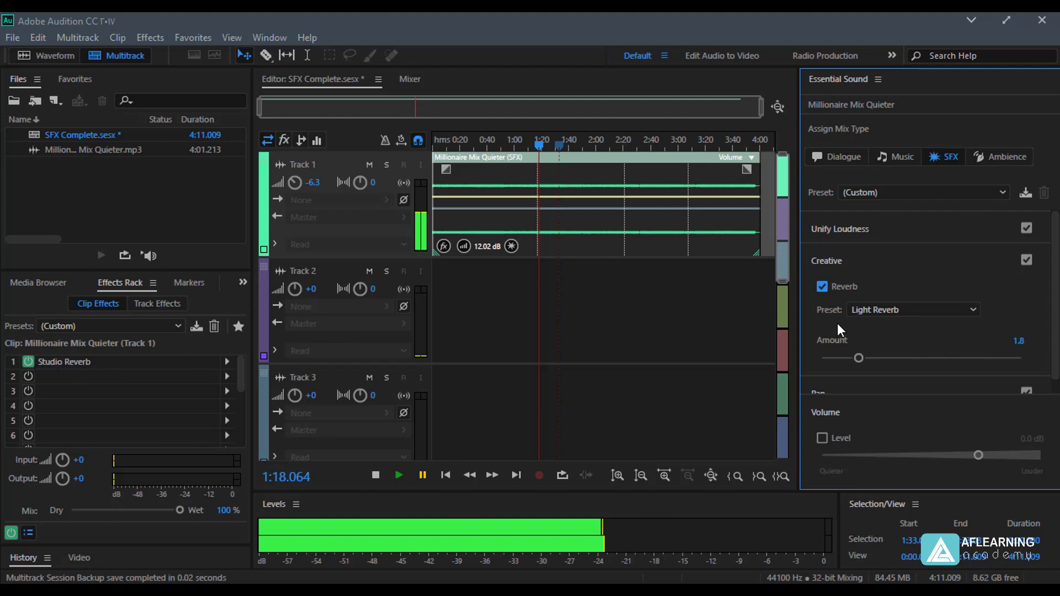
click(892, 308)
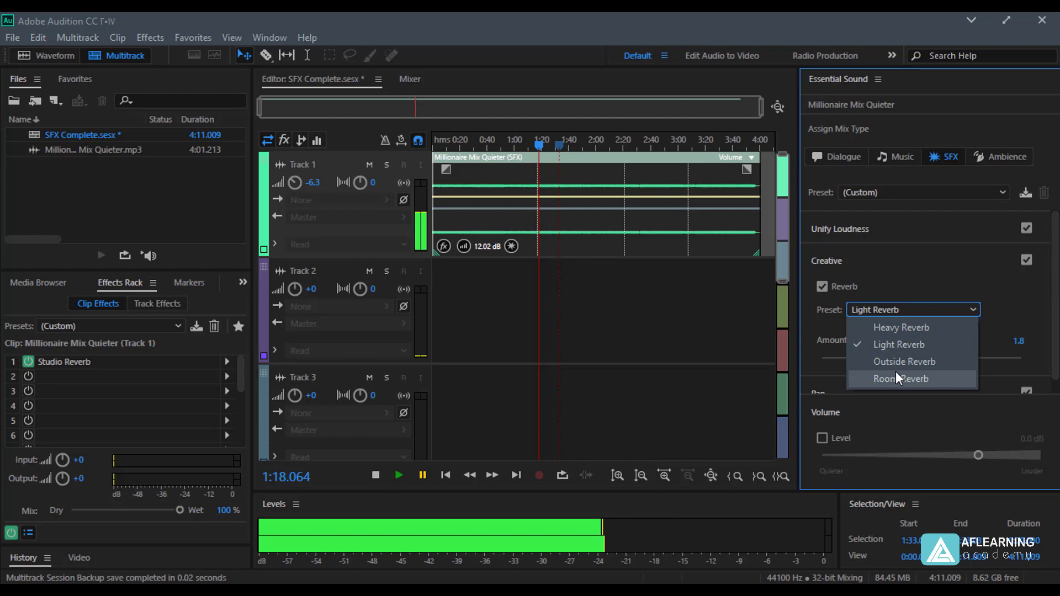
click(895, 283)
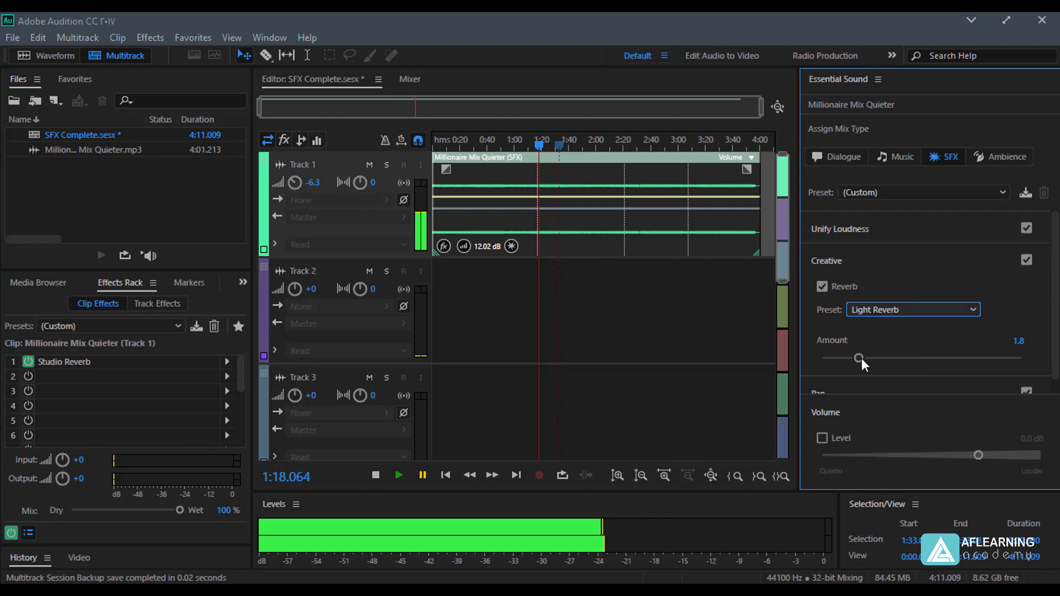
drag(861, 358, 899, 363)
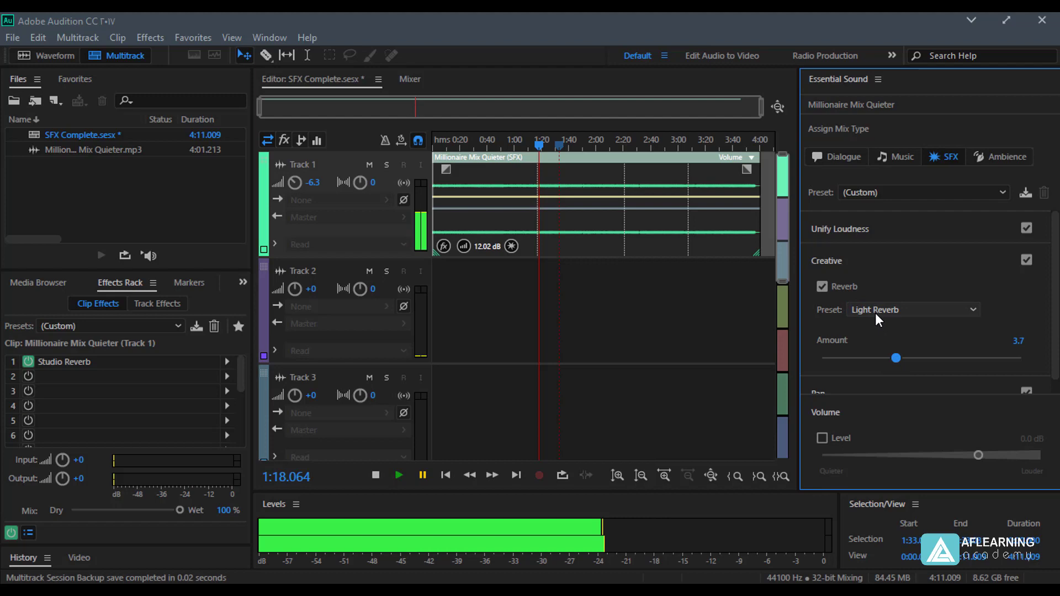
- Play the clip and audition the Heavy, Light, Outside and Room Reverb presets in turn
click(398, 475)
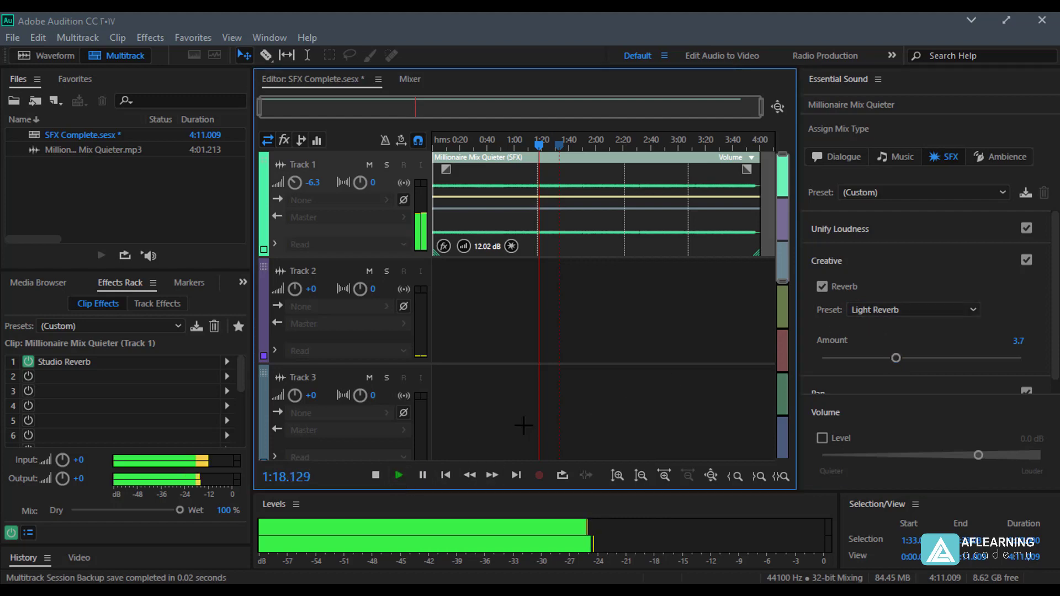
click(855, 311)
click(877, 328)
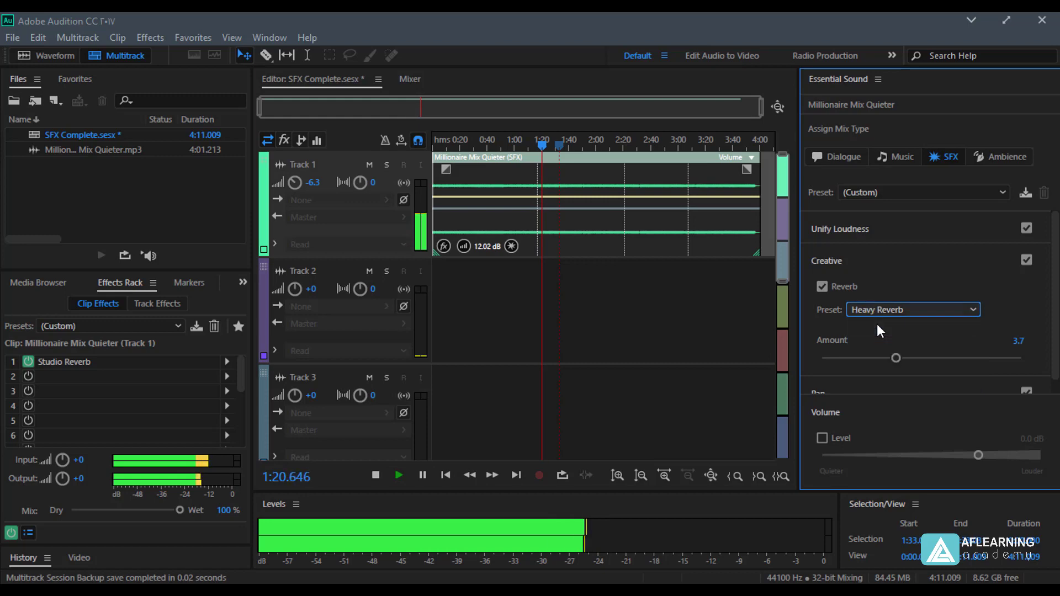
click(876, 310)
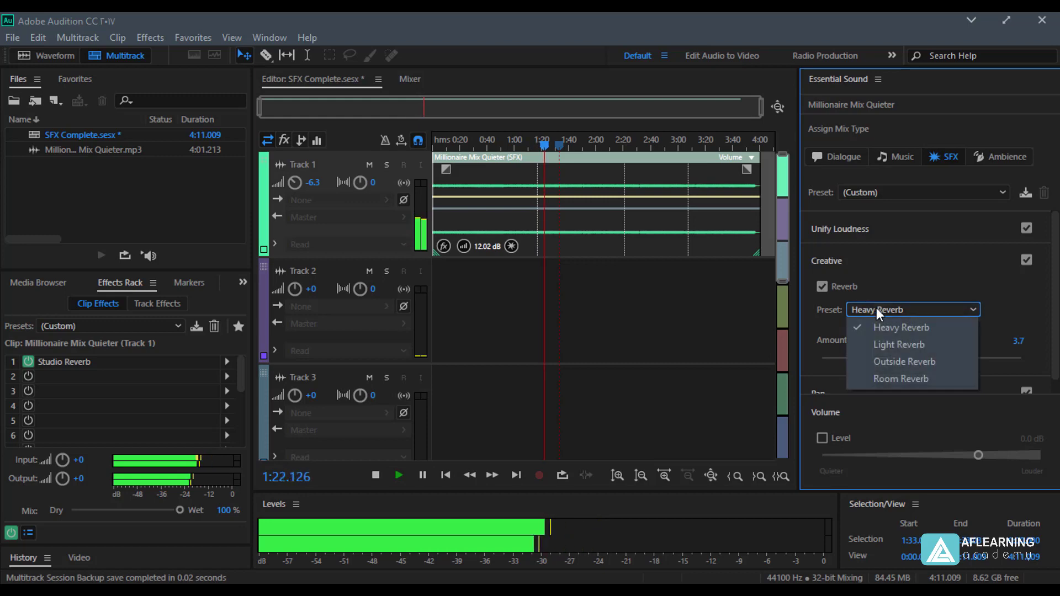
click(876, 340)
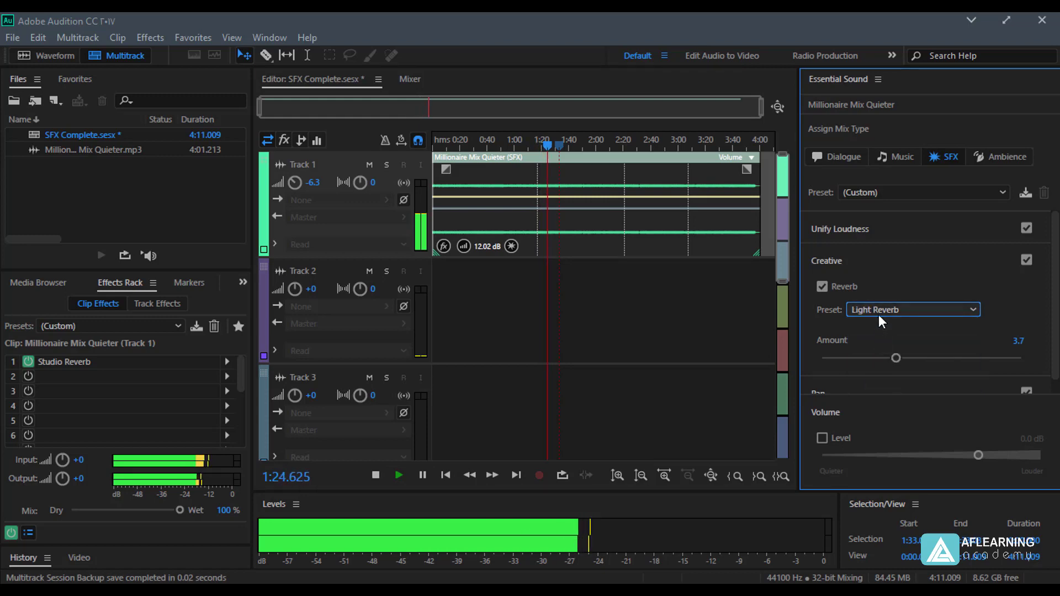
click(879, 314)
click(886, 360)
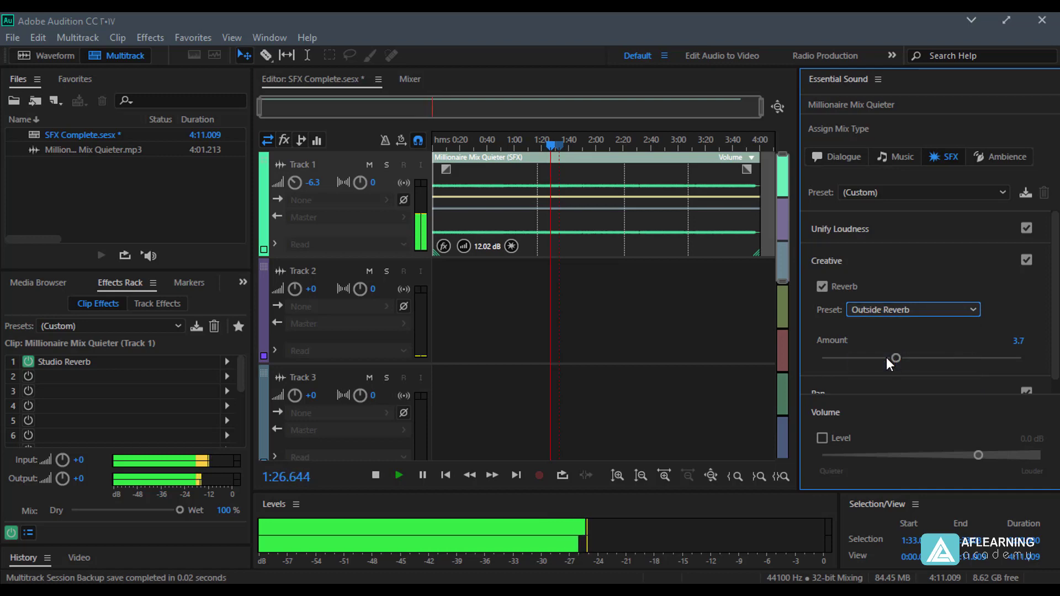
click(893, 311)
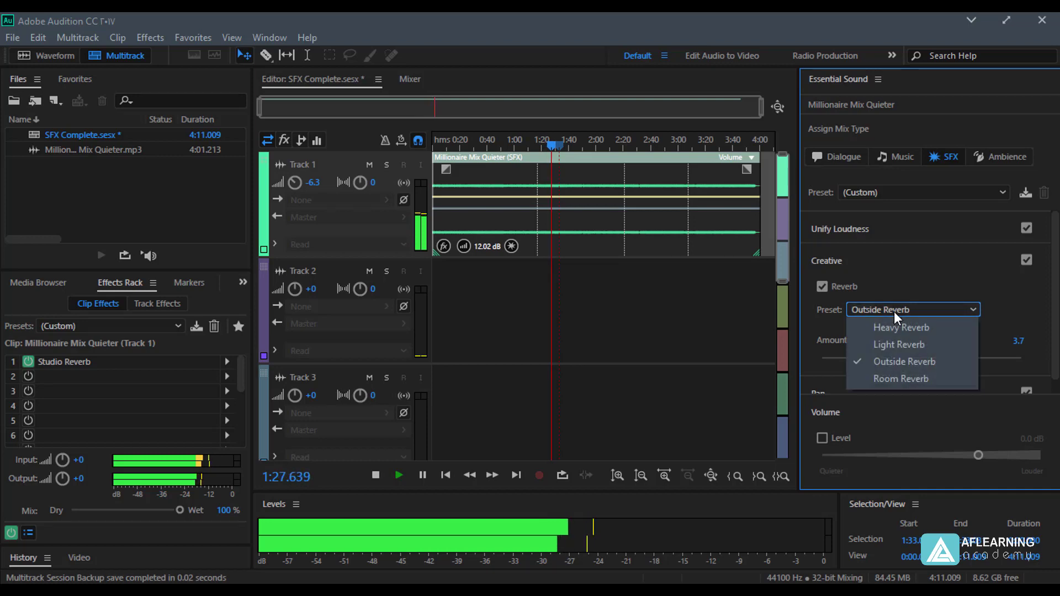
click(883, 378)
- Raise the reverb amount to 6.3 and compare Heavy Reverb with Room Reverb during playback
drag(892, 360, 950, 359)
click(926, 310)
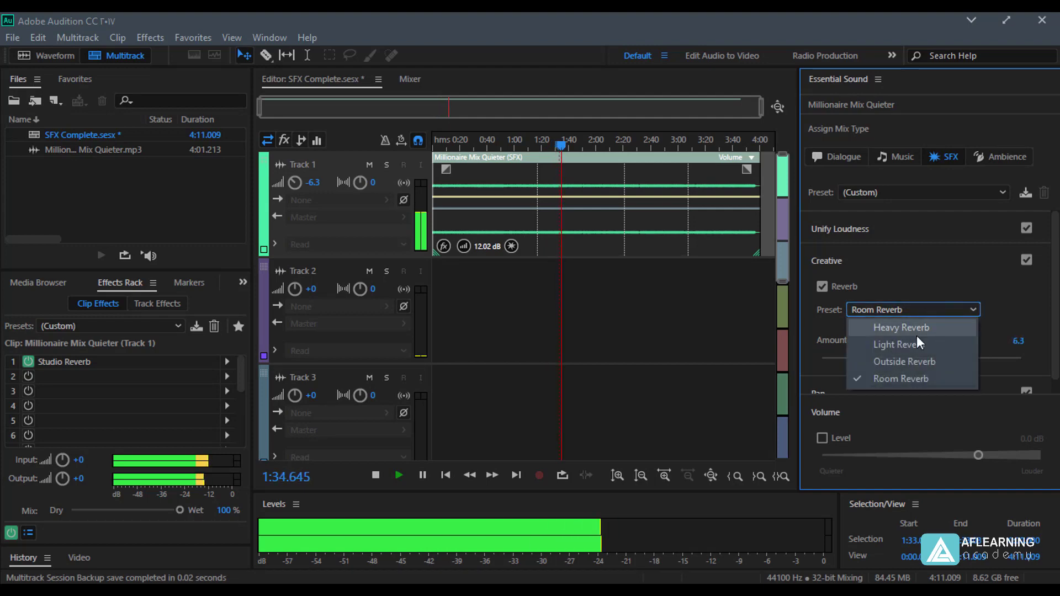
click(916, 334)
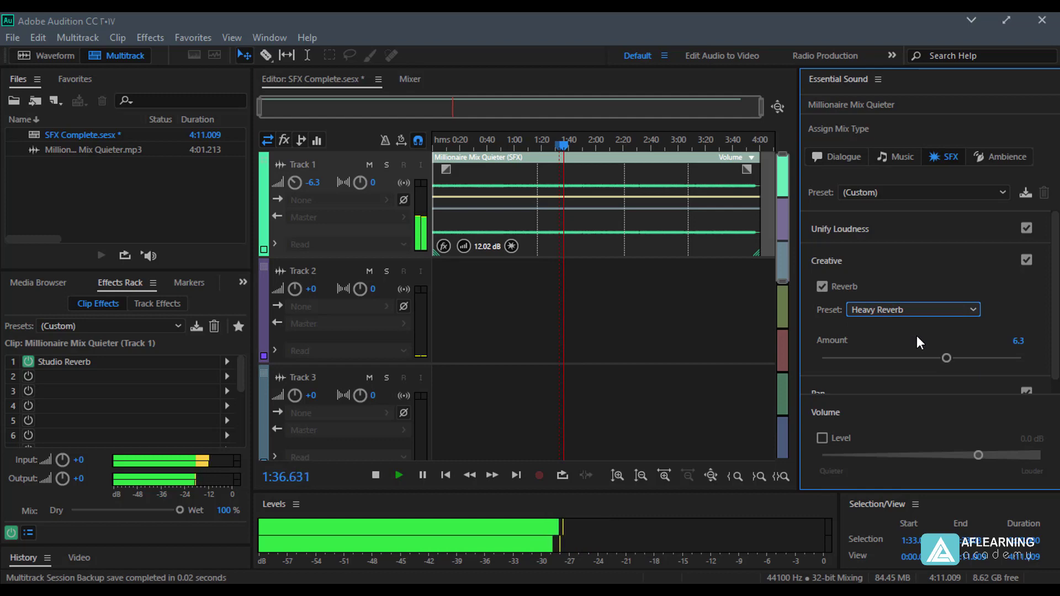
click(907, 308)
click(886, 377)
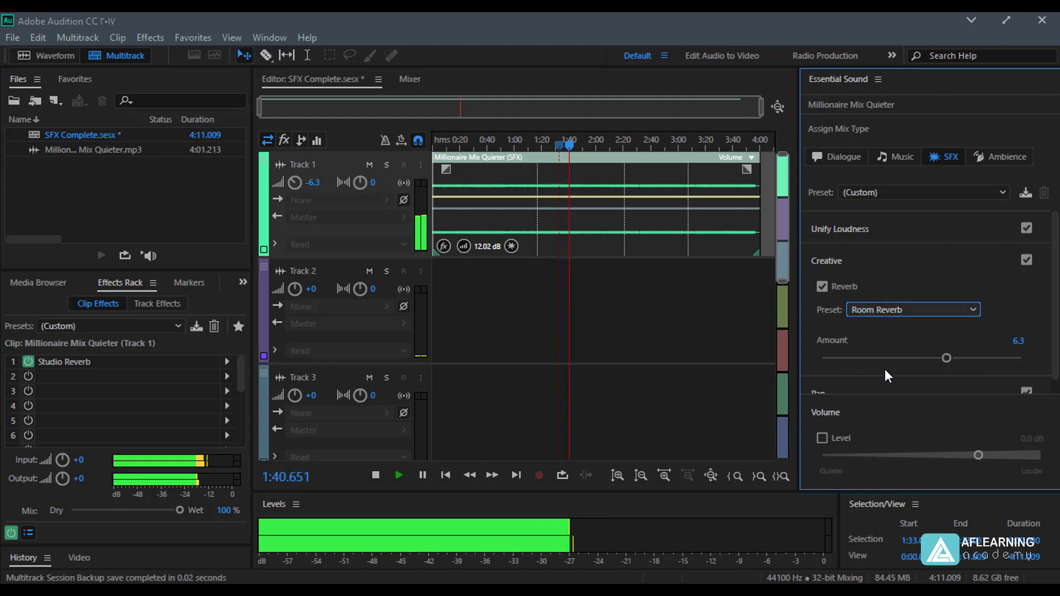
click(422, 475)
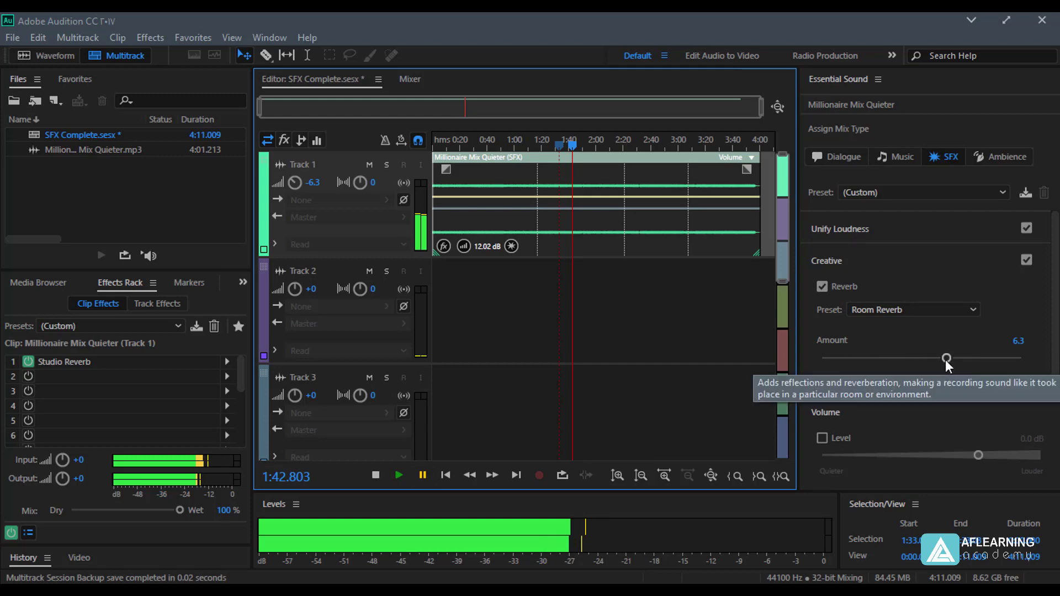
- Set the reverb amount to 7.9 during playback and audition the Heavy Reverb preset
click(399, 475)
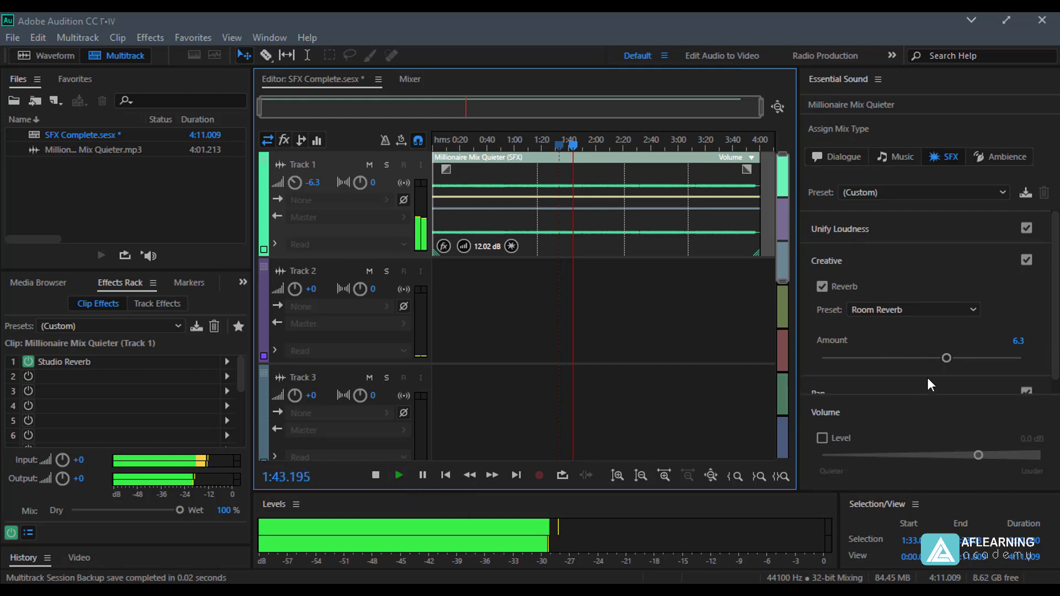
drag(946, 358, 975, 343)
click(958, 309)
click(897, 333)
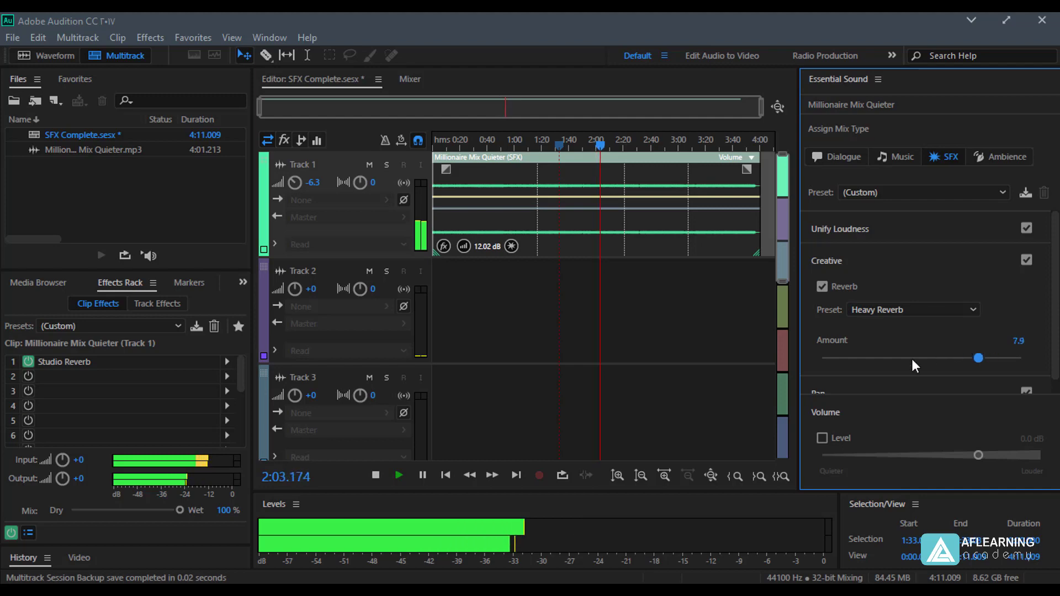
click(423, 474)
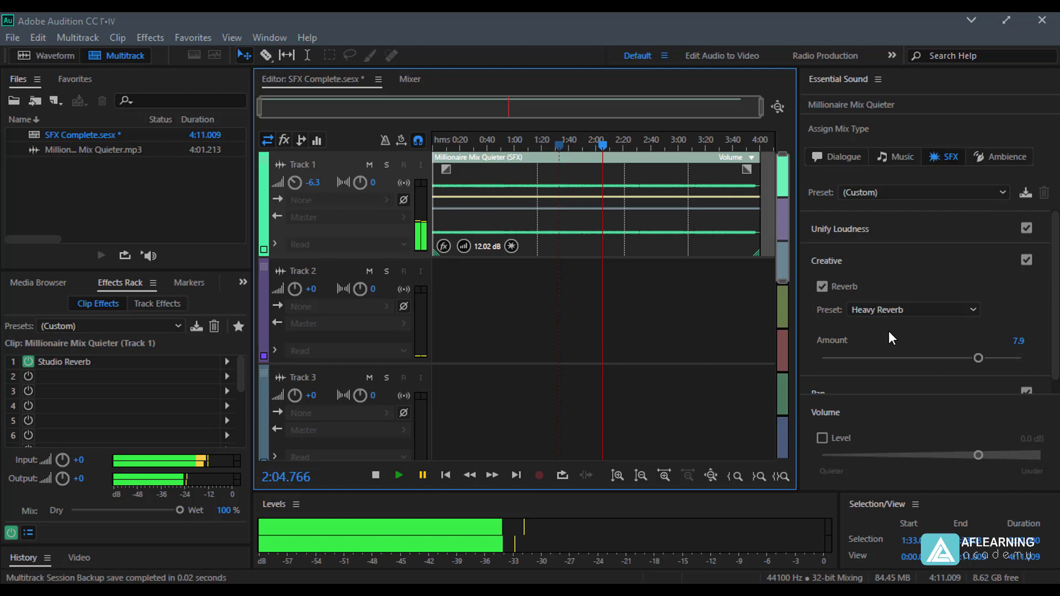
- Set the clip's reverb preset to Light Reverb and collapse the Creative settings
click(868, 309)
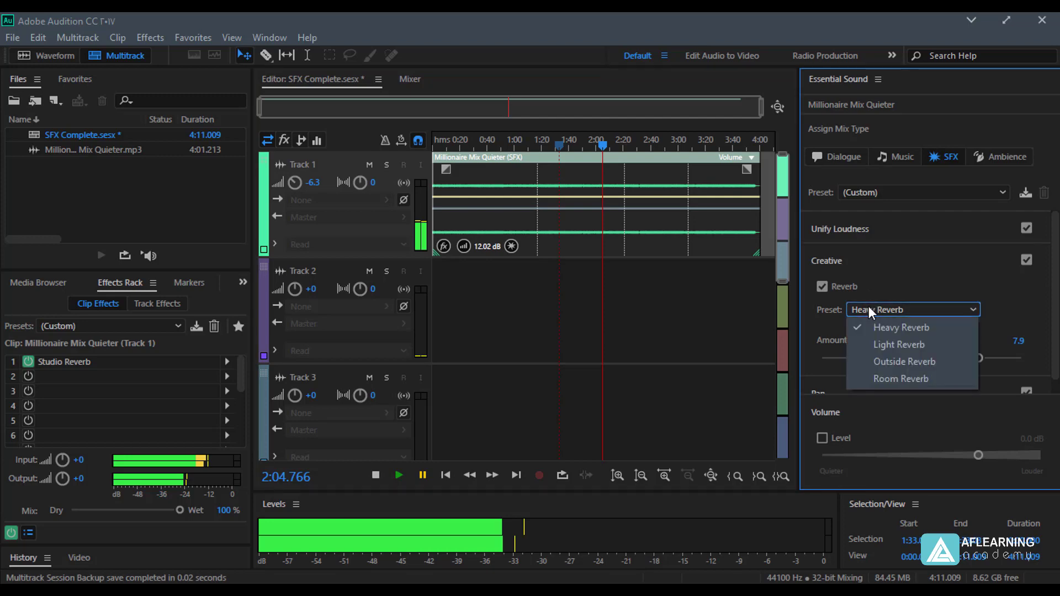
click(880, 345)
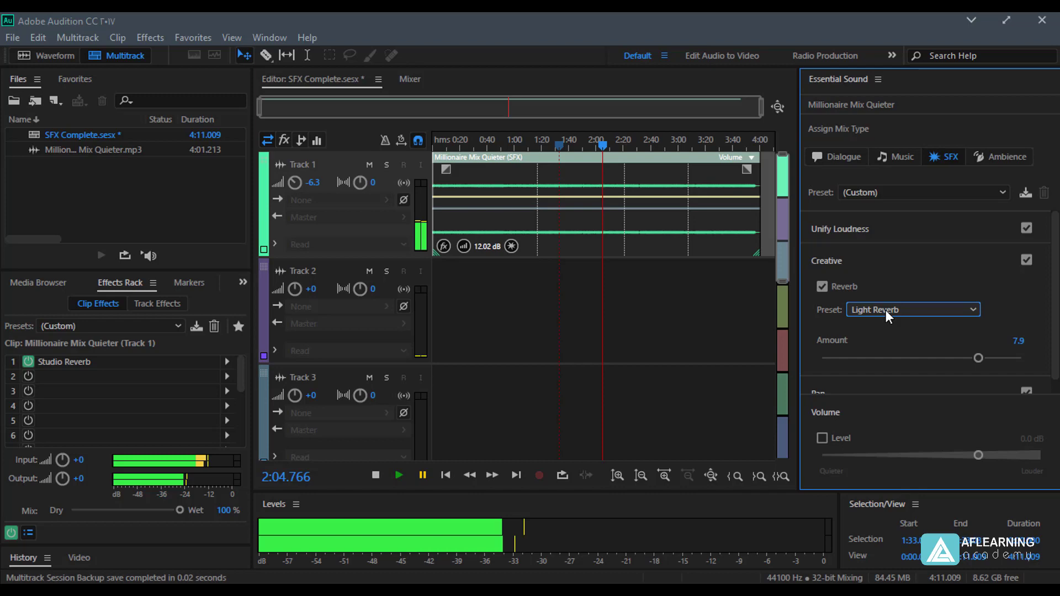
click(837, 263)
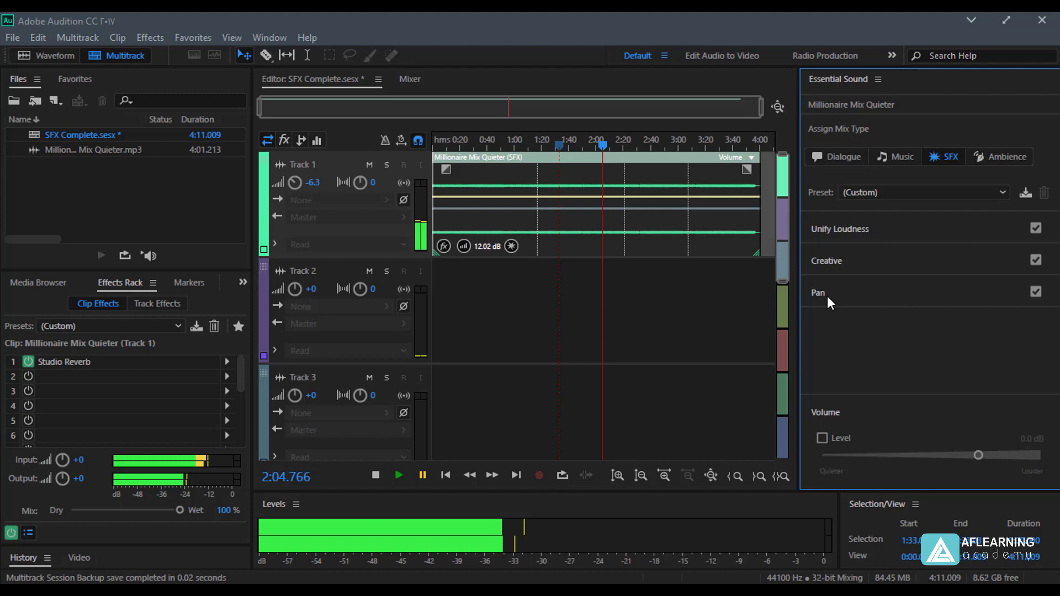
- Expand the Pan settings, play the clip from about 0:52 and disable its Creative effects
click(856, 295)
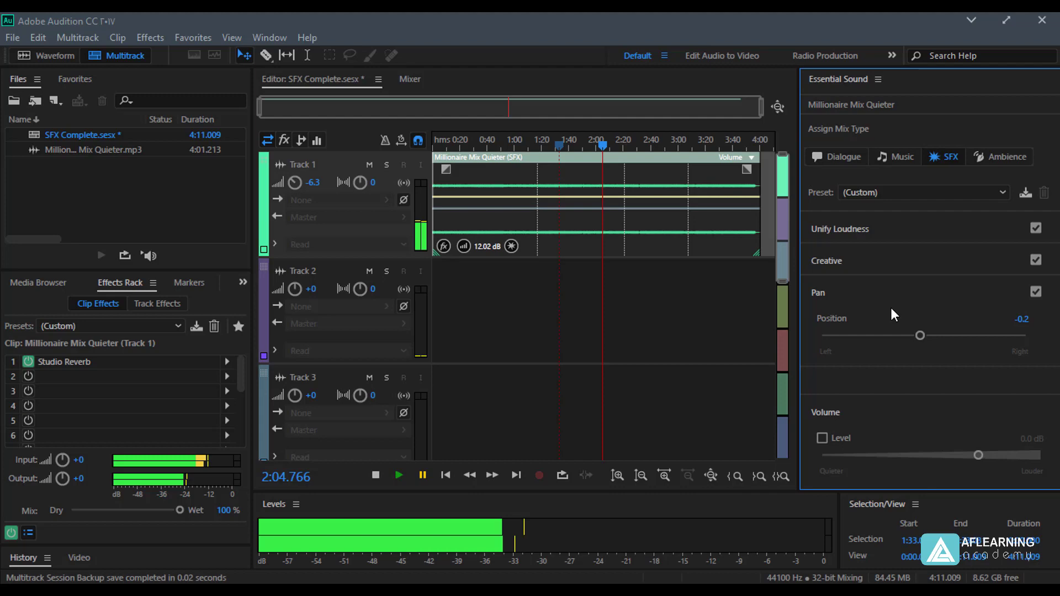
click(410, 476)
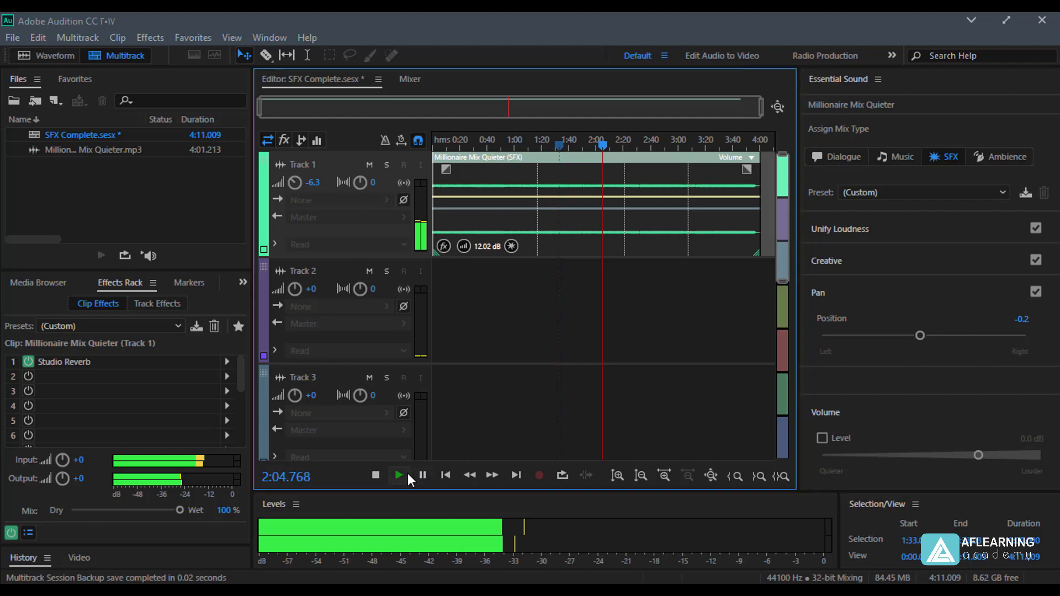
click(503, 145)
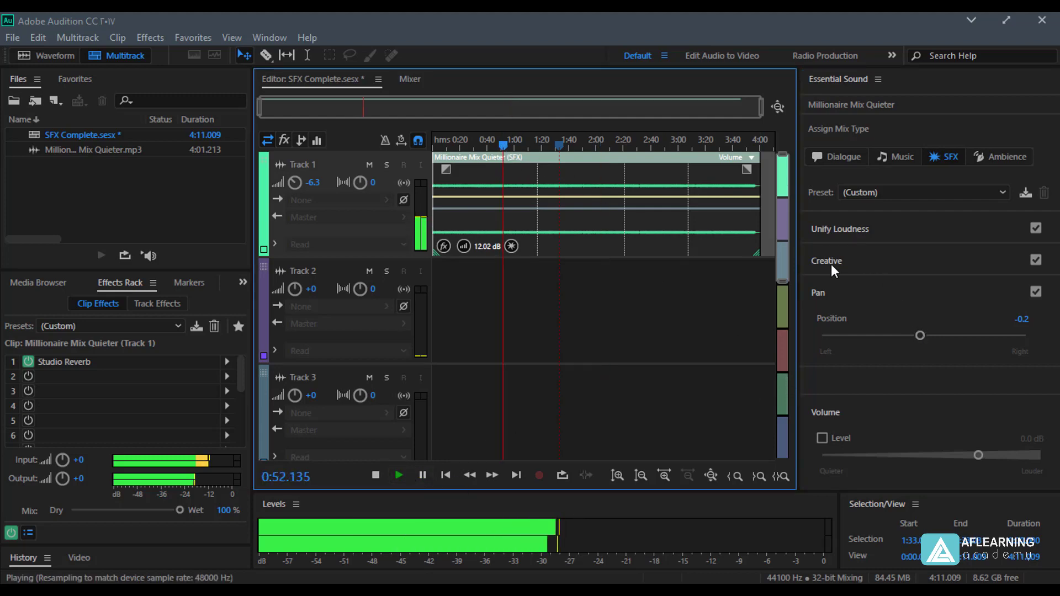
click(1035, 259)
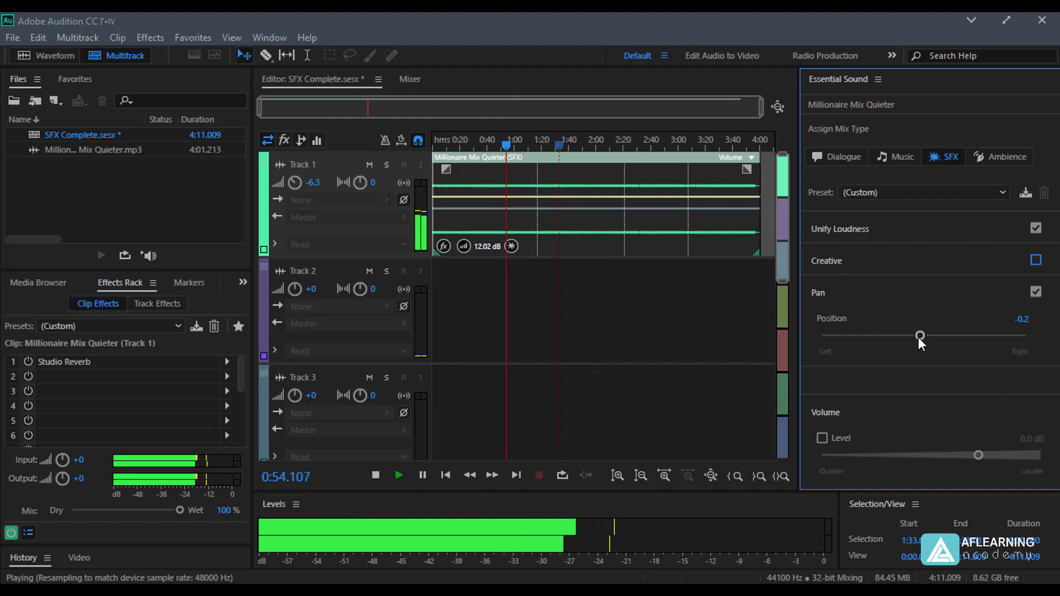
- Set the clip's pan position to 0.0, pause playback and collapse the Pan settings
mouse_move(918, 337)
mouse_down()
mouse_move(812, 336)
mouse_move(1042, 323)
mouse_move(913, 337)
mouse_up()
click(424, 475)
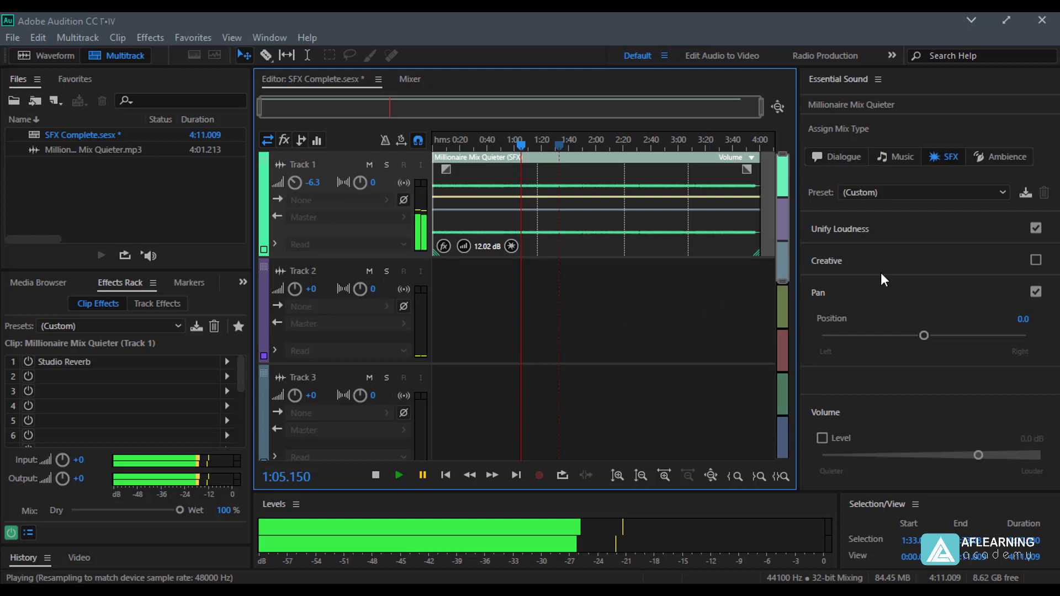
click(851, 301)
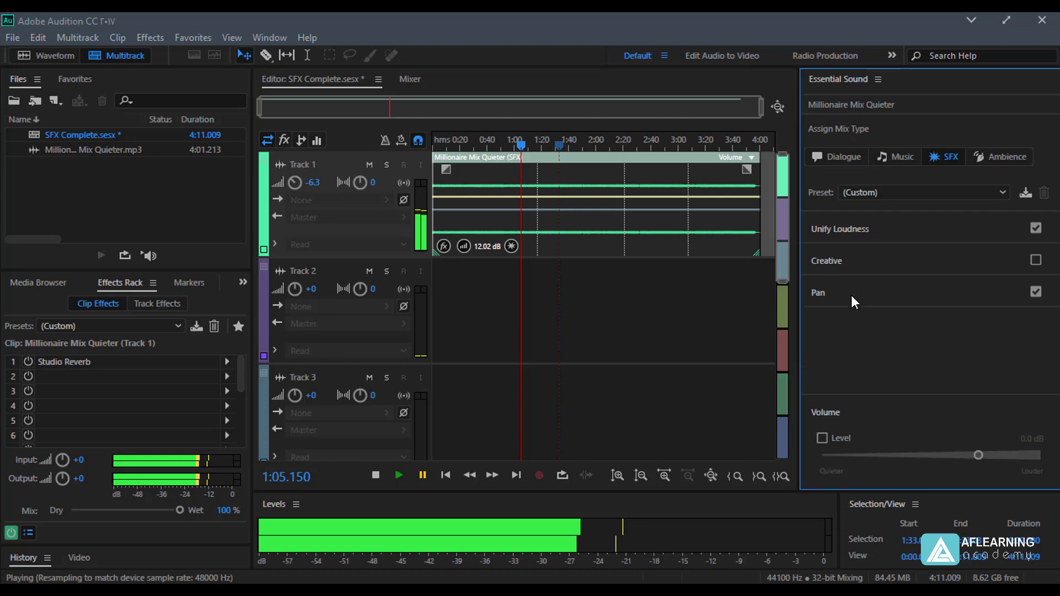
- Enable the clip's volume level, set it to -6.2 dB and start playback
click(822, 438)
drag(978, 455, 928, 456)
click(399, 476)
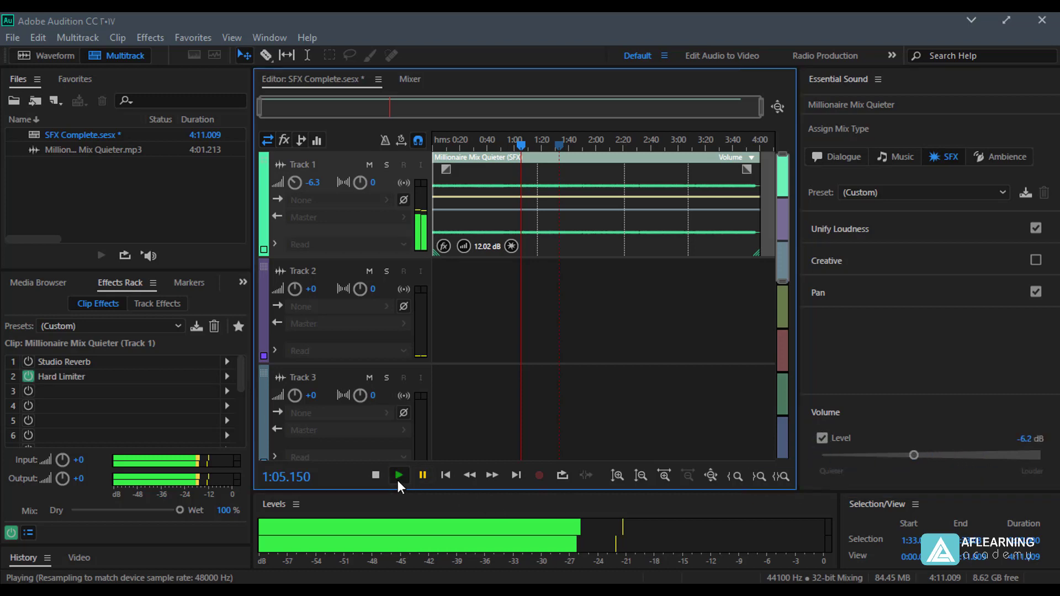
- Raise the volume level to -2.9 dB during playback, pause and disable the level adjustment
drag(913, 455, 947, 454)
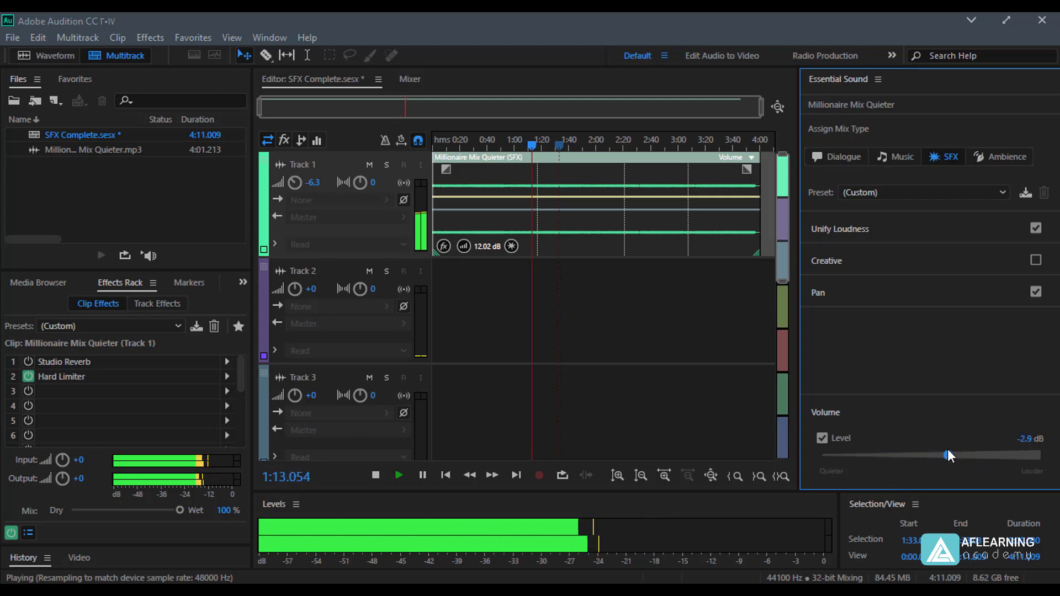
click(421, 476)
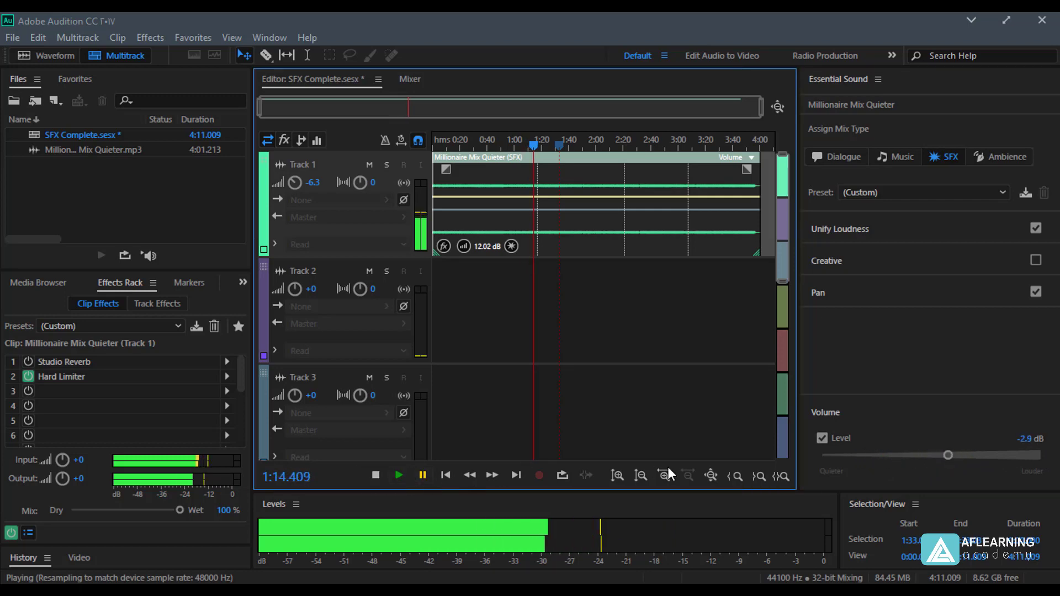
click(823, 439)
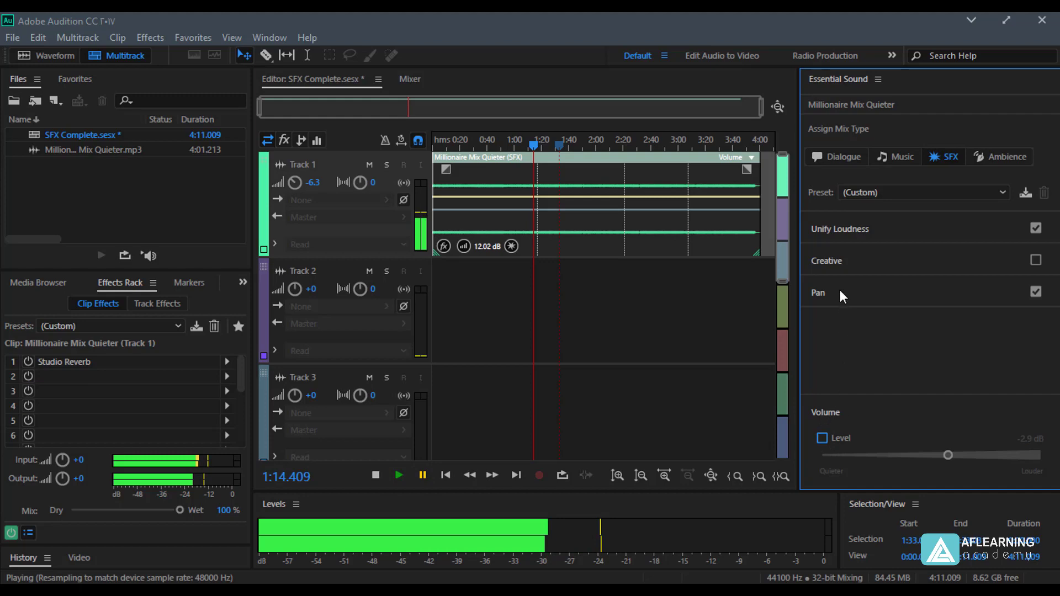